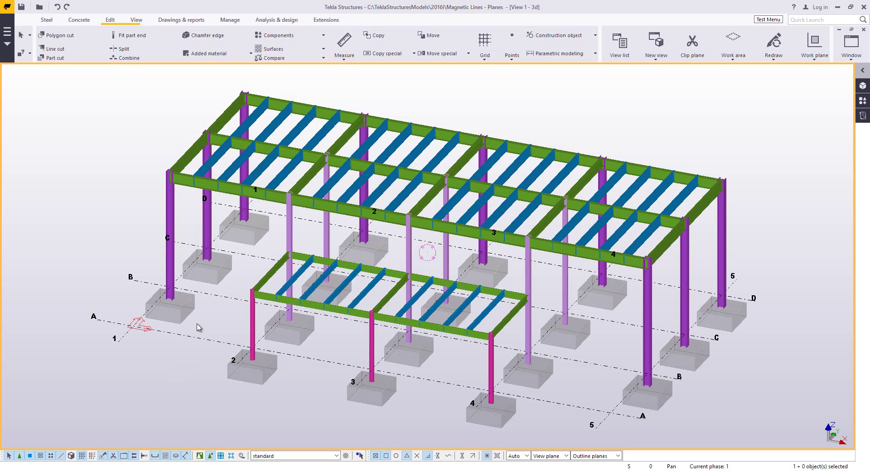
Step: Create a construction plane through the four top corners of the lower canopy frame
ctrl+middle_drag(414, 245, 408, 228)
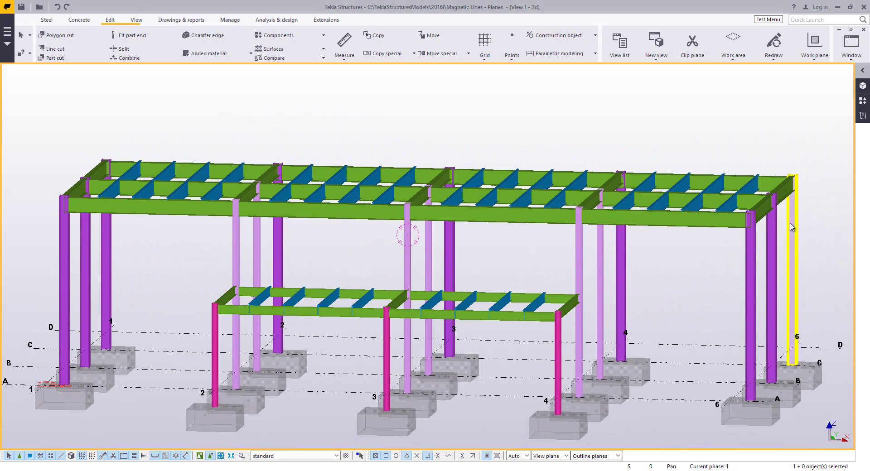
ctrl+middle_drag(427, 200, 400, 216)
scroll(396, 230, down, 2)
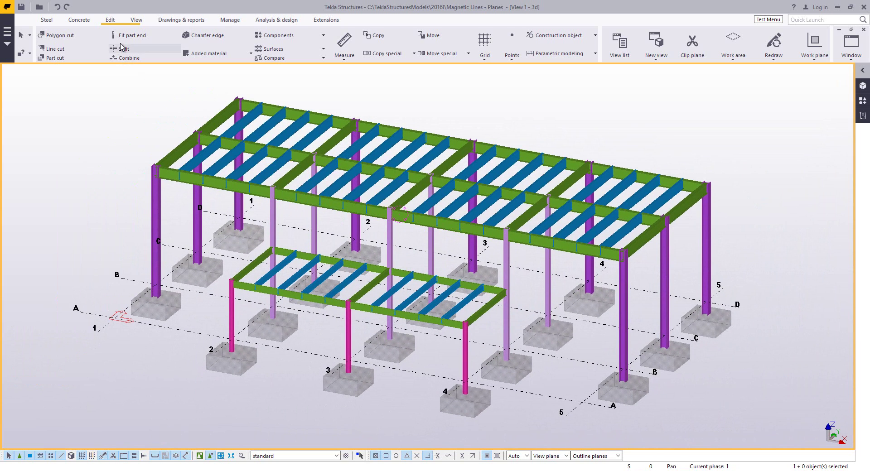
click(594, 37)
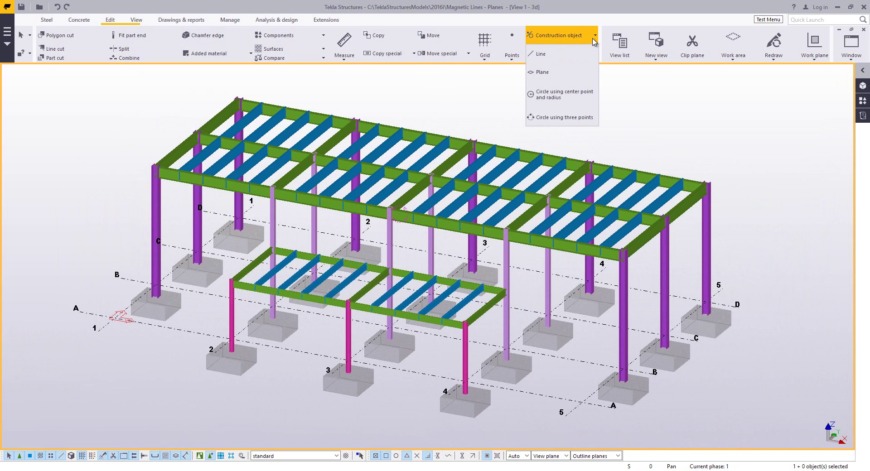
click(560, 72)
scroll(314, 308, up, 4)
click(142, 249)
click(229, 180)
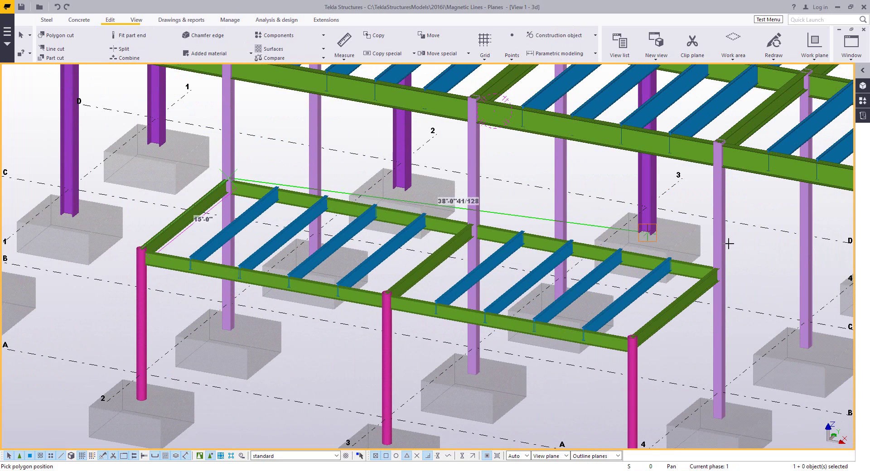
click(719, 271)
click(633, 337)
middle_click(633, 337)
key(Escape)
Step: Make the canopy's construction plane magnetic in its properties and close the dialog
middle_drag(523, 304, 465, 330)
ctrl+middle_drag(407, 286, 399, 256)
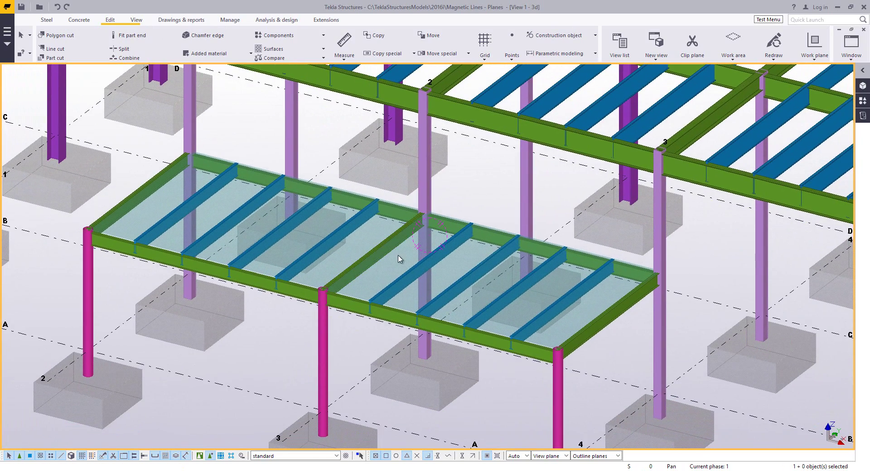
double_click(397, 206)
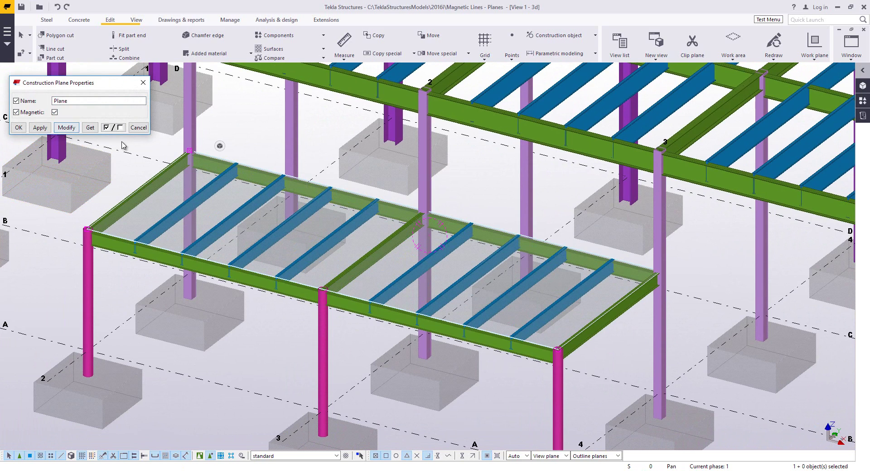
click(138, 127)
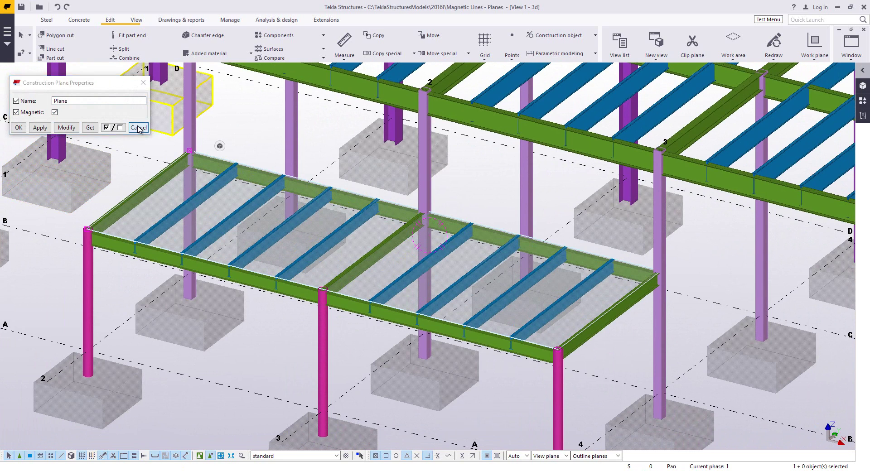
Step: Raise the back edge of the canopy's construction plane with a linear move of 48 inches in dZ
click(189, 152)
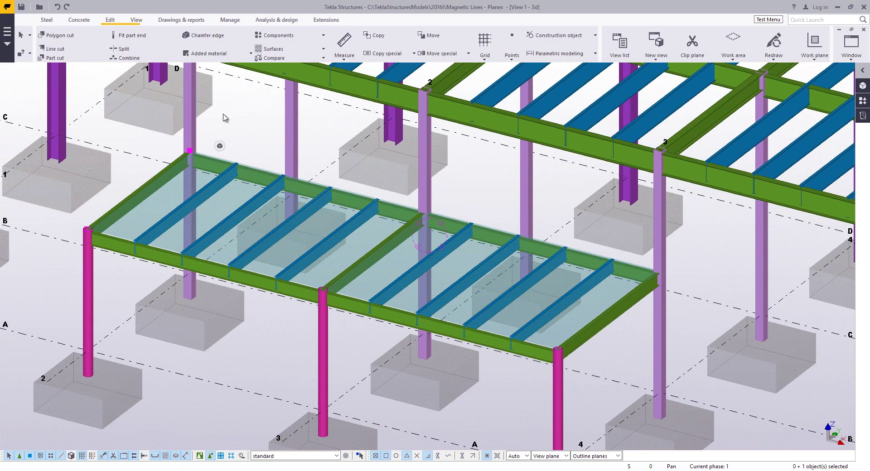
middle_drag(227, 117, 248, 128)
right_click(257, 132)
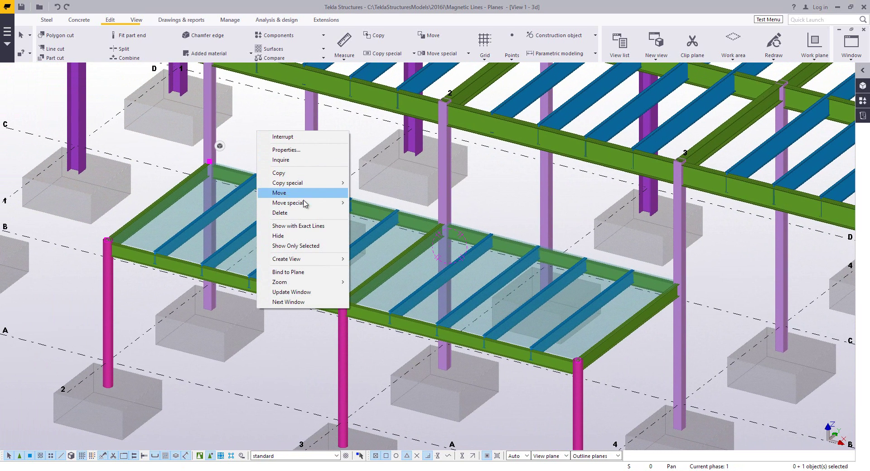
mouse_move(304, 205)
click(361, 203)
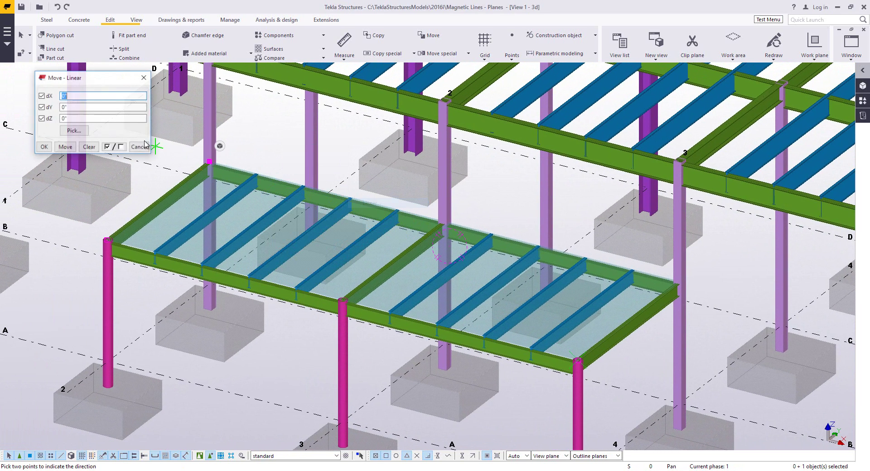
double_click(80, 118)
text(48)
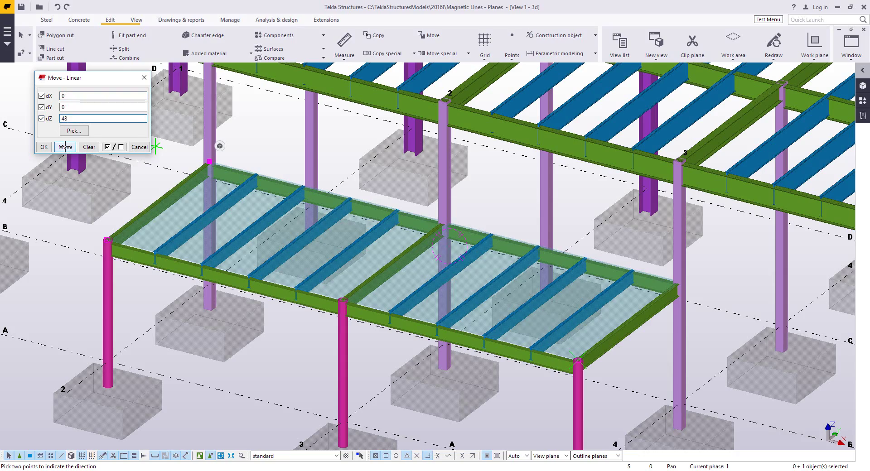
click(65, 146)
middle_drag(213, 180, 257, 210)
middle_drag(304, 222, 257, 271)
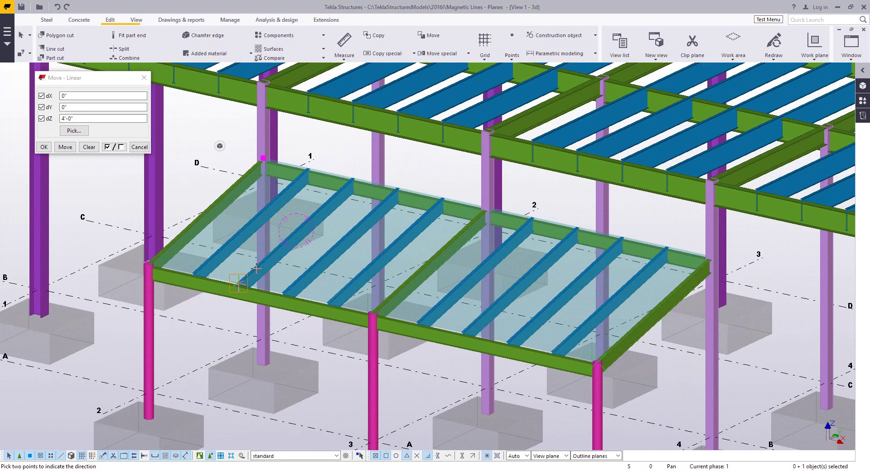
click(140, 147)
right_click(200, 144)
click(220, 143)
Step: Start a construction line with its extension set to 6 and the magnetic option enabled
scroll(394, 247, down, 5)
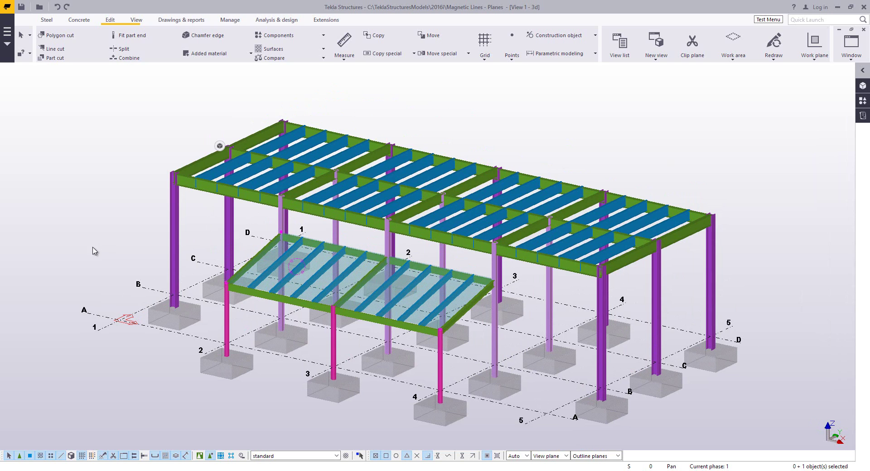
click(595, 36)
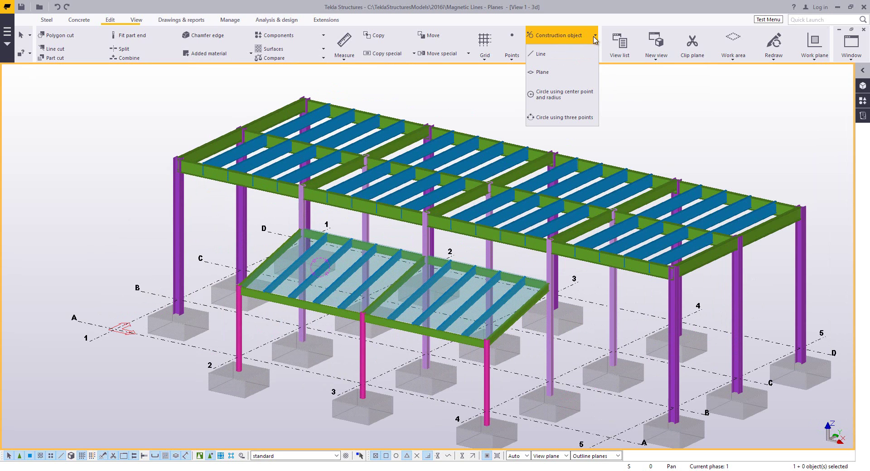
click(562, 55)
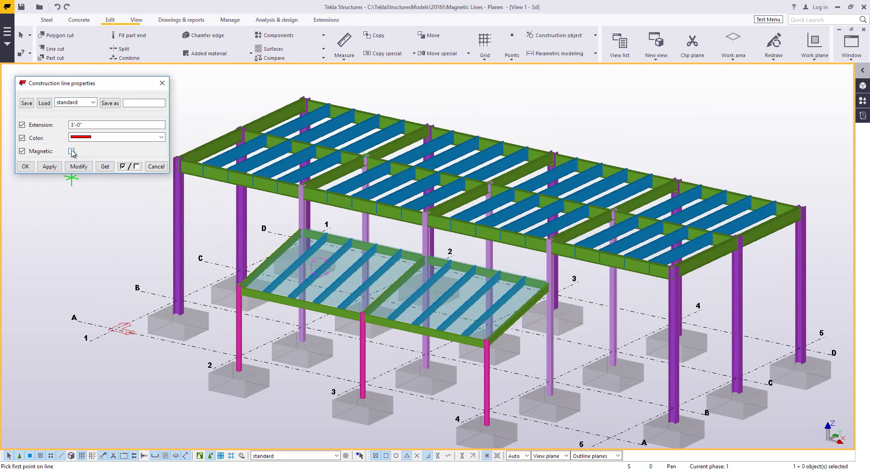
double_click(90, 125)
text(6)
click(71, 151)
click(26, 166)
Step: Draw four end-to-end construction lines along the middle roof beams on grid C, spanning column to column from grid 1 to grid 5
scroll(187, 177, up, 5)
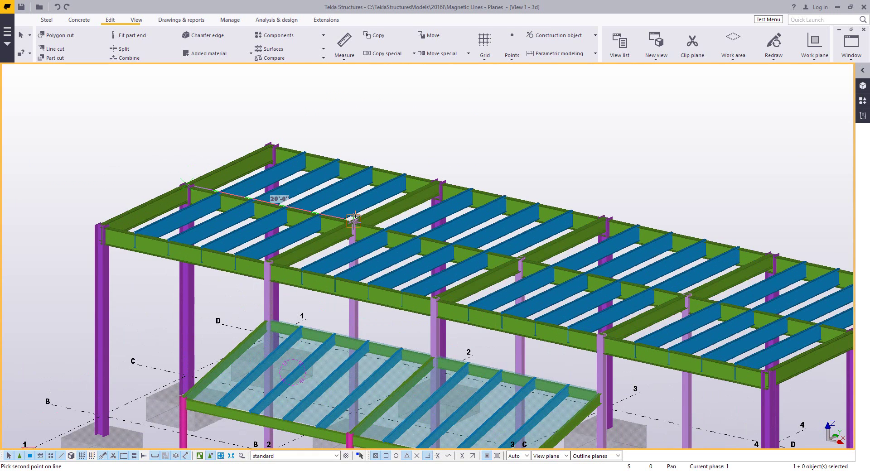
click(353, 221)
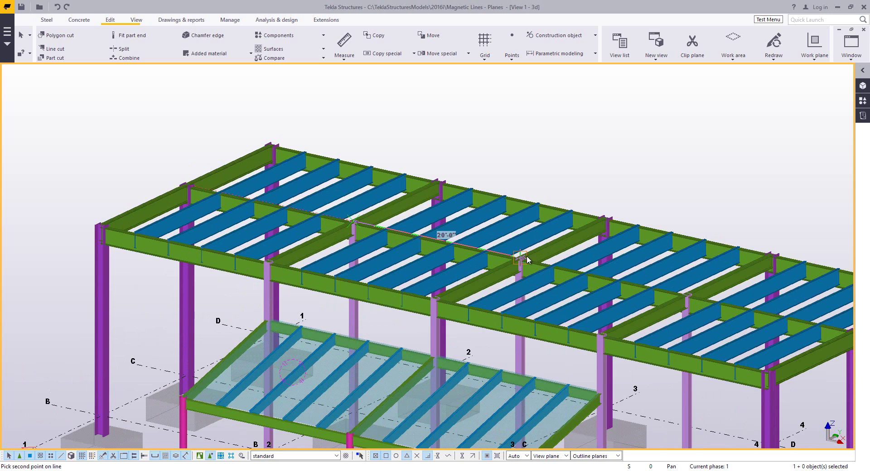
click(521, 257)
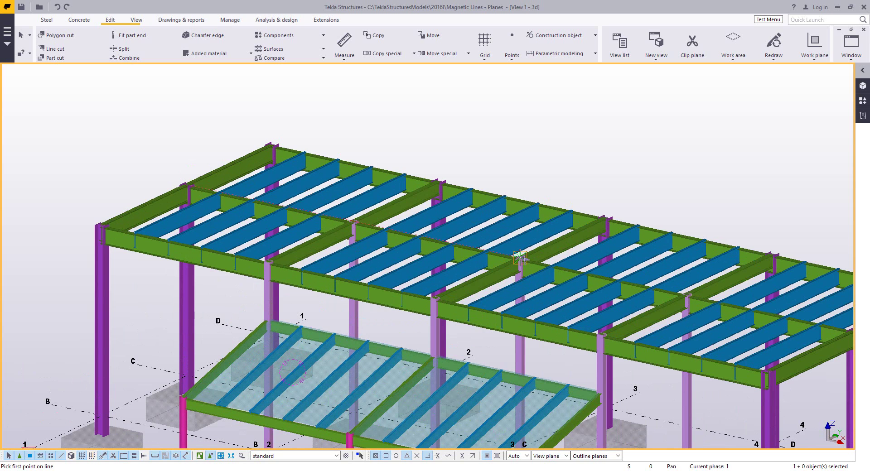
click(688, 294)
middle_drag(720, 298, 534, 230)
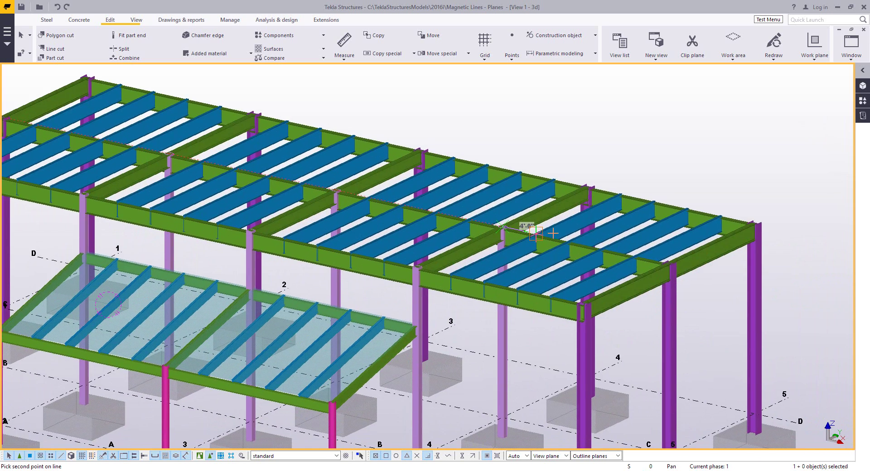
click(669, 263)
Step: Raise the shared endpoint of the first two construction lines at grid 2 with a linear move of 6'-0" in dZ
middle_drag(443, 181, 507, 214)
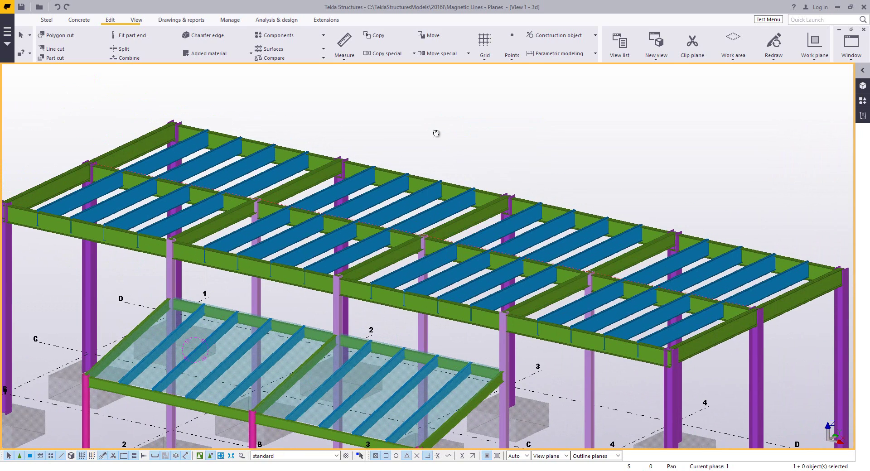
middle_drag(439, 122, 550, 135)
middle_drag(470, 135, 506, 154)
scroll(356, 147, up, 2)
click(354, 227)
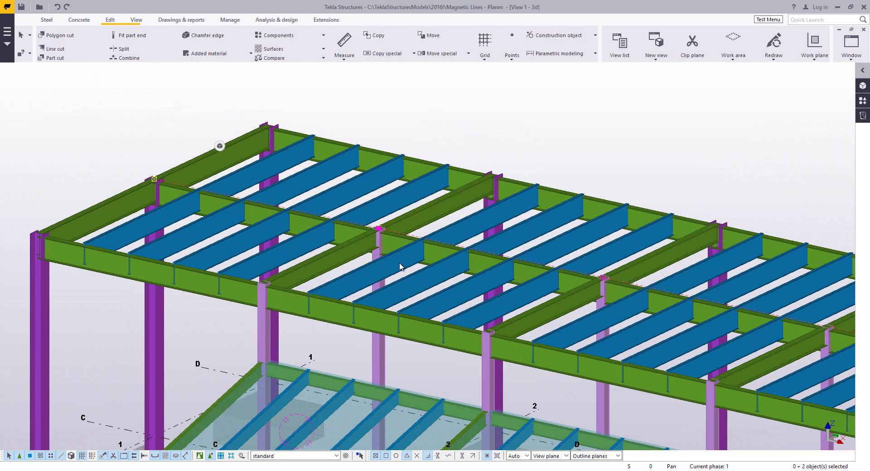
right_click(526, 97)
mouse_move(572, 150)
click(643, 146)
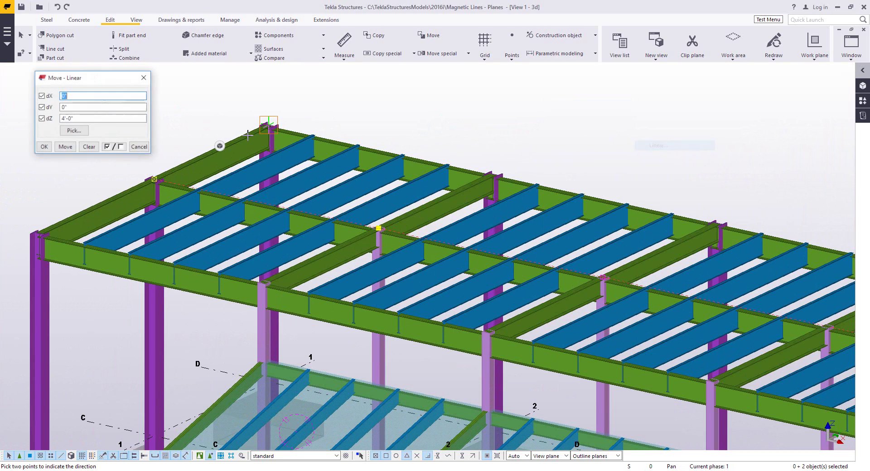
drag(91, 118, 2, 119)
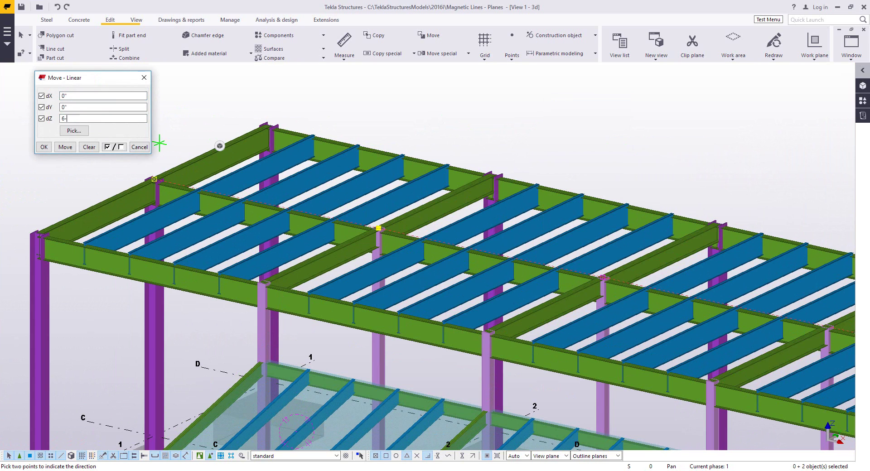
click(66, 147)
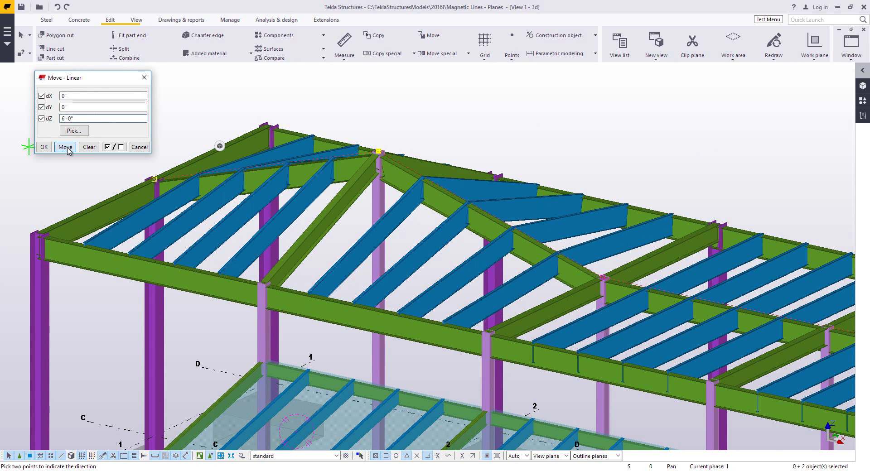
Step: Raise the shared endpoint of the last two construction lines at grid 4 by the same 6'-0" in dZ
middle_drag(78, 202, 129, 215)
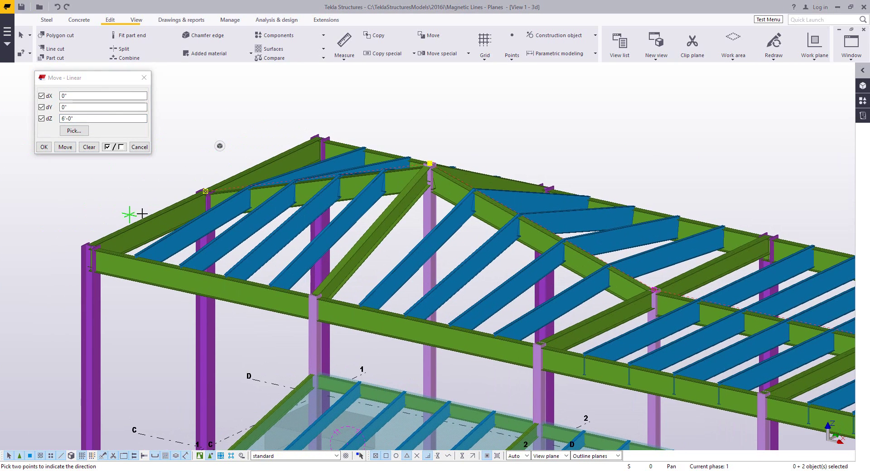
ctrl+middle_drag(430, 164, 417, 200)
scroll(491, 226, down, 3)
middle_drag(492, 227, 379, 175)
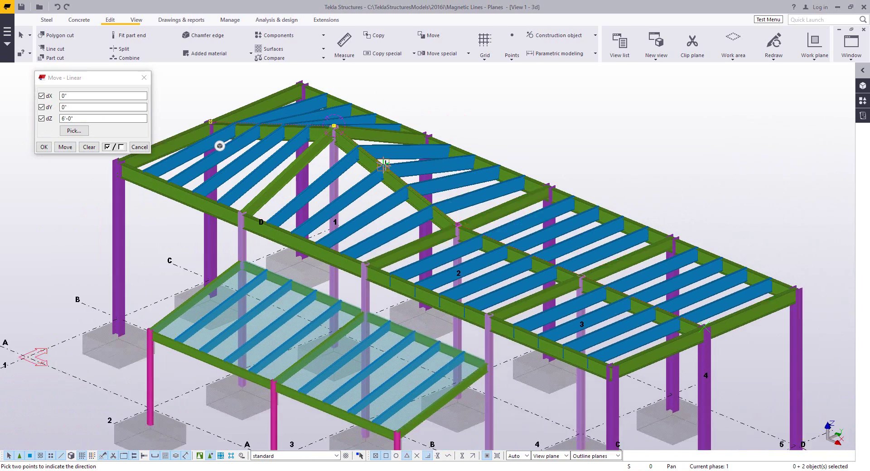
scroll(380, 177, up, 1)
key(Escape)
click(548, 266)
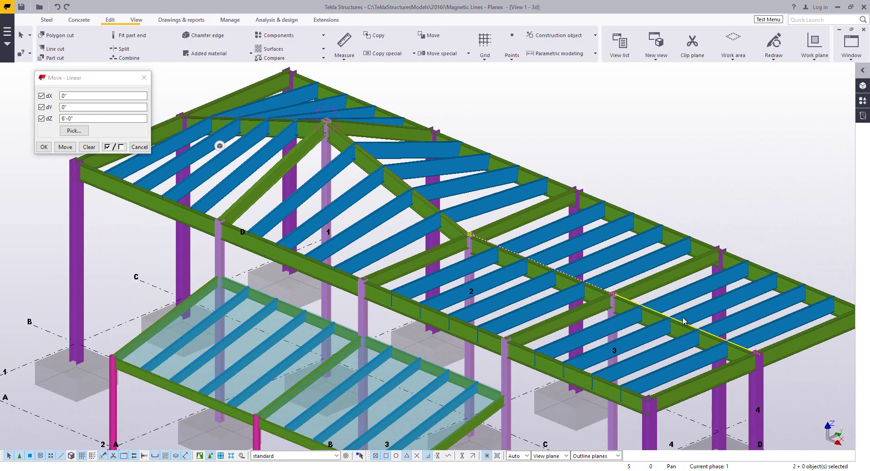
click(65, 148)
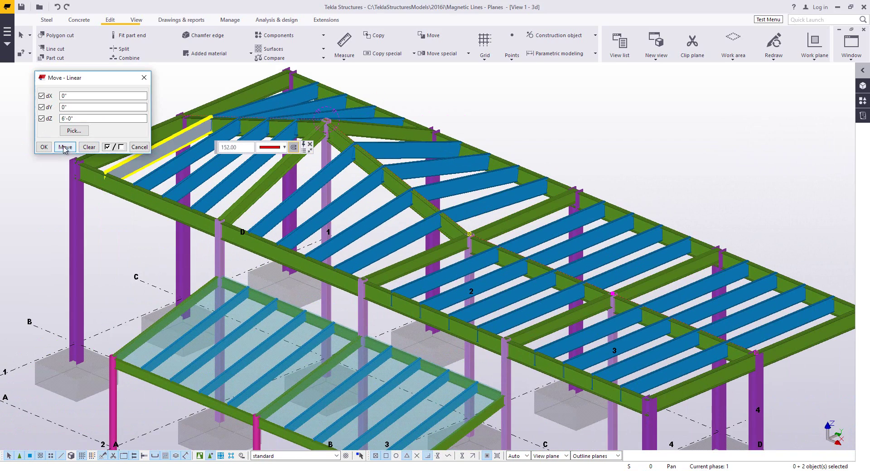
ctrl+middle_drag(442, 237, 483, 211)
click(469, 146)
ctrl+middle_drag(471, 150, 524, 130)
click(139, 147)
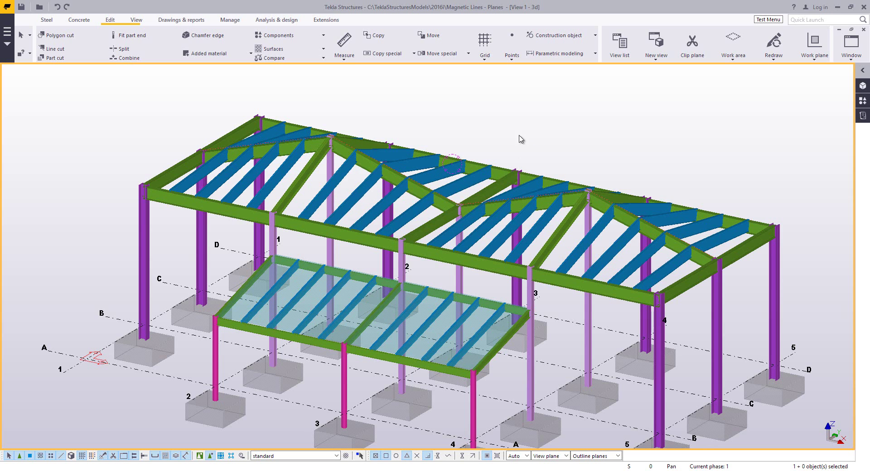
Step: Enable the magnetic grid plane option for the model grid and apply the change, accepting the coordinate replacement
middle_drag(515, 152, 471, 107)
scroll(437, 145, down, 1)
ctrl+middle_drag(437, 145, 438, 159)
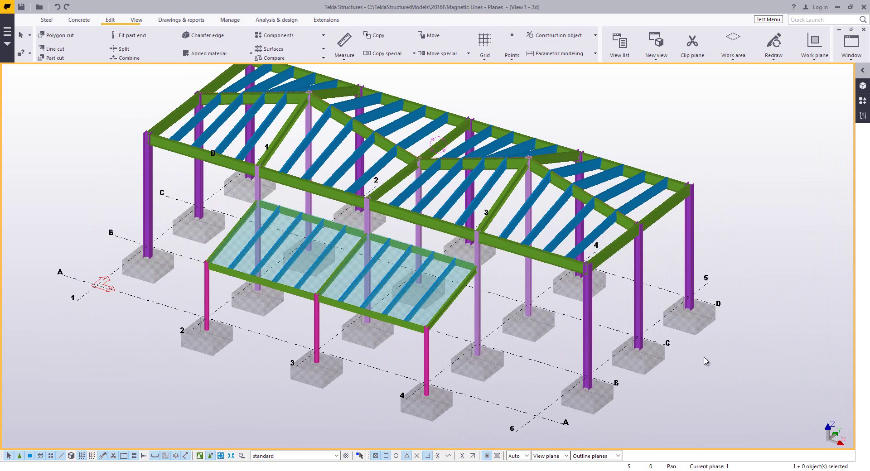
double_click(608, 329)
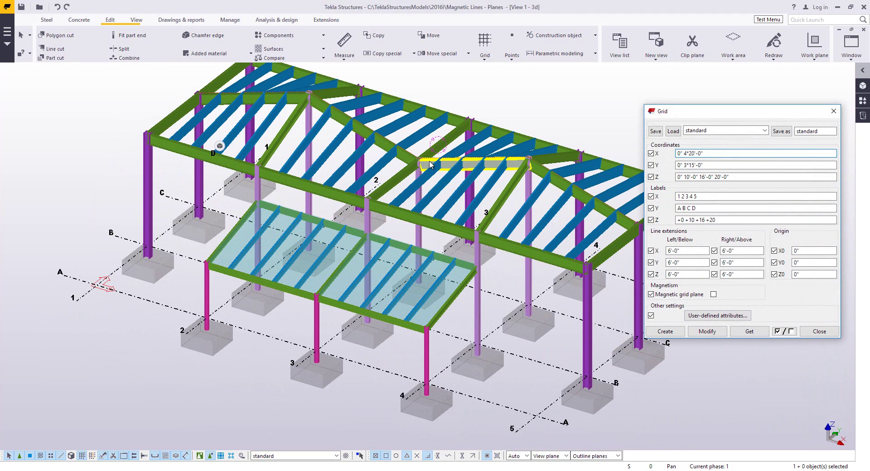
middle_drag(428, 161, 362, 167)
click(714, 295)
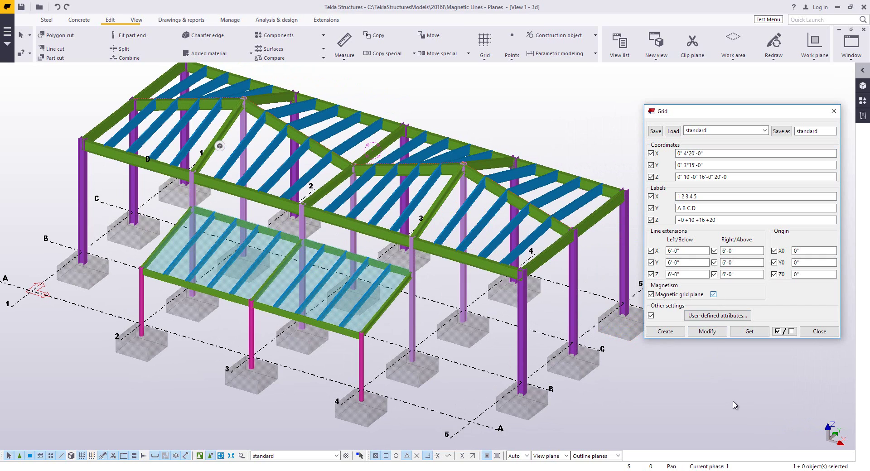
click(708, 332)
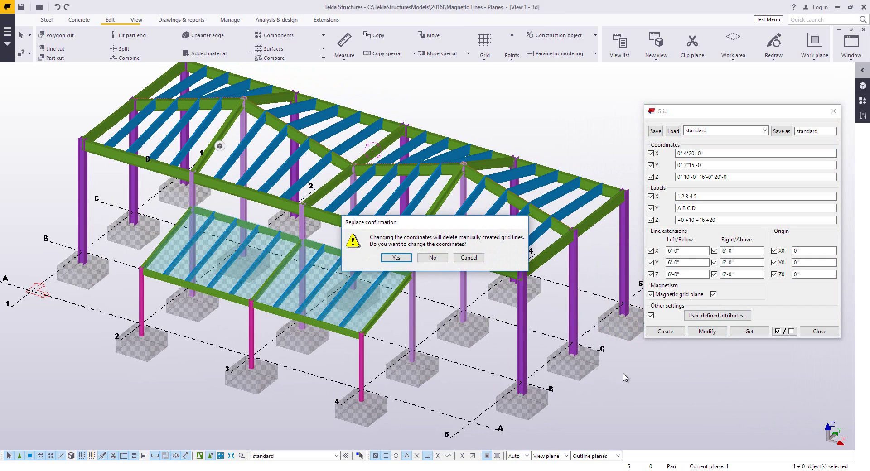
click(396, 257)
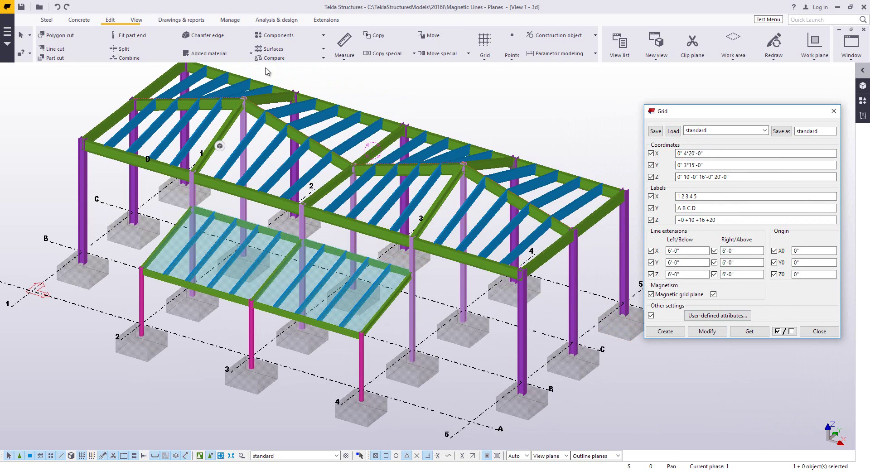
middle_drag(505, 280, 476, 308)
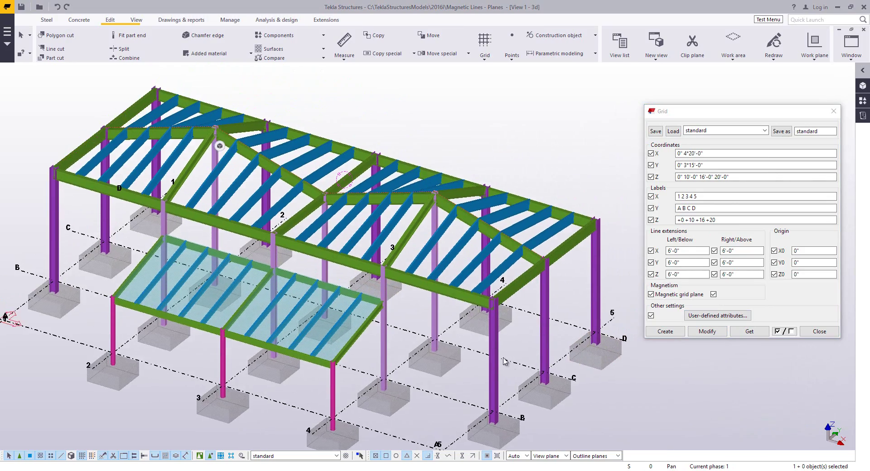
Step: Move grid line D outward, away from grid C, so the attached columns, footings and roof framing follow it
scroll(477, 308, down, 2)
ctrl+middle_drag(438, 204, 190, 173)
middle_drag(340, 215, 301, 235)
scroll(398, 274, up, 1)
middle_drag(332, 290, 402, 283)
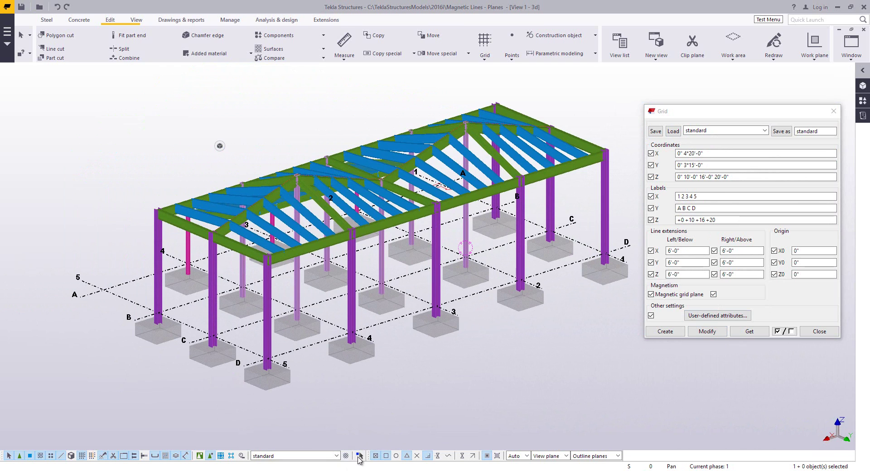
scroll(341, 407, up, 3)
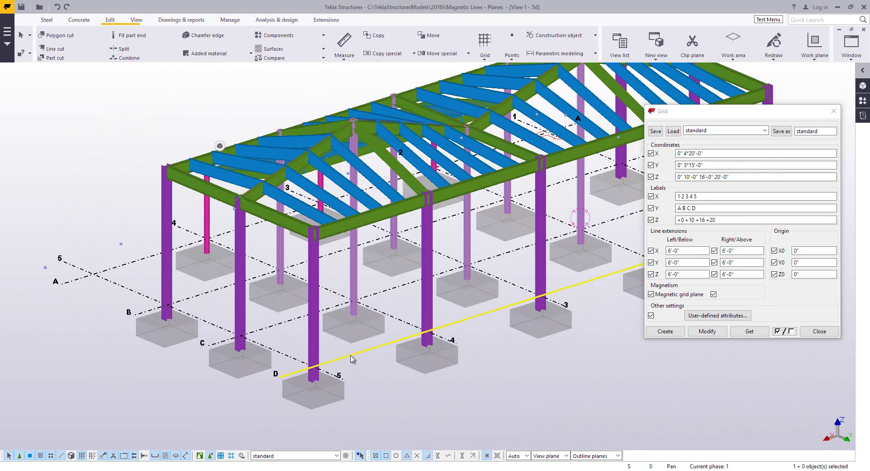
click(335, 360)
drag(329, 355, 329, 355)
middle_drag(532, 404, 386, 409)
drag(397, 296, 499, 356)
click(457, 262)
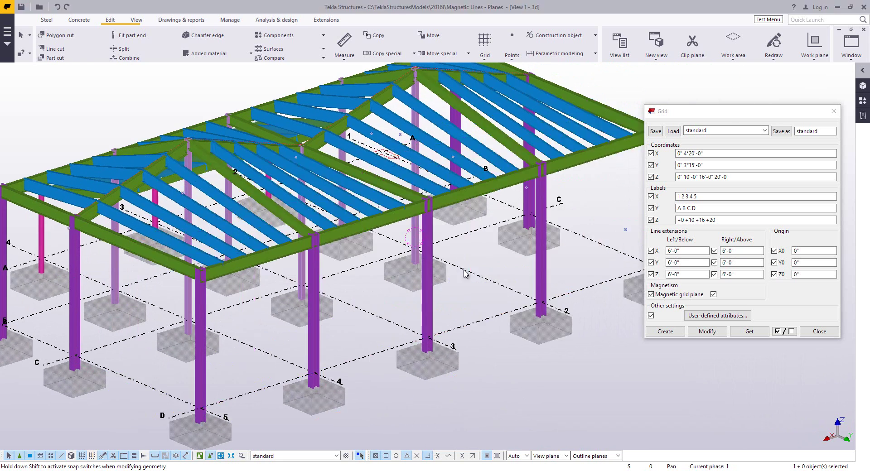
Step: Move grid line D back inward to about 15'-8" from grid C, together with its attached framing
scroll(450, 360, down, 3)
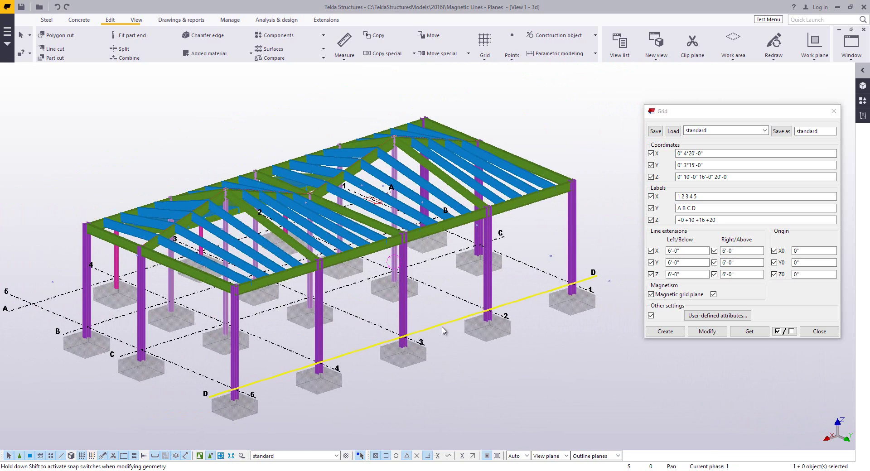
drag(435, 327, 419, 316)
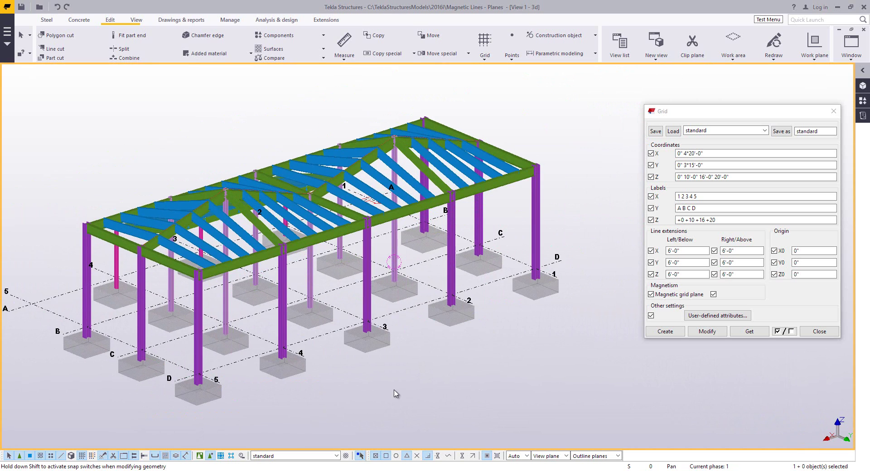
middle_drag(380, 391, 455, 401)
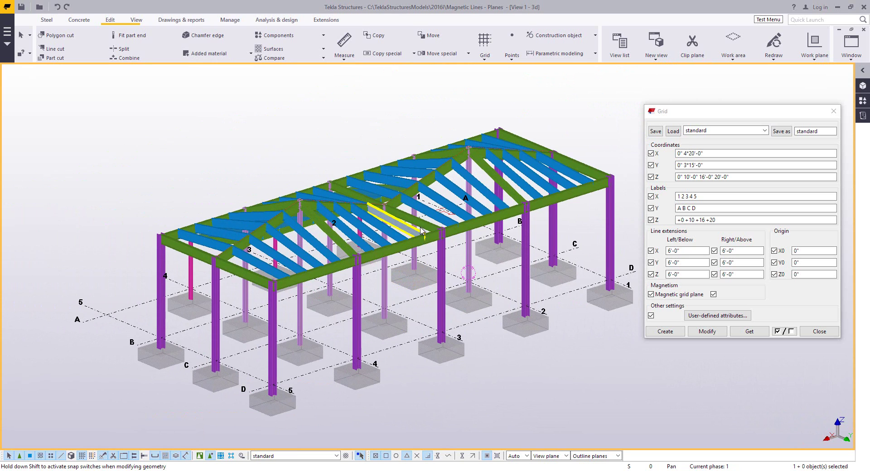
ctrl+middle_drag(420, 231, 447, 232)
middle_drag(490, 338, 501, 341)
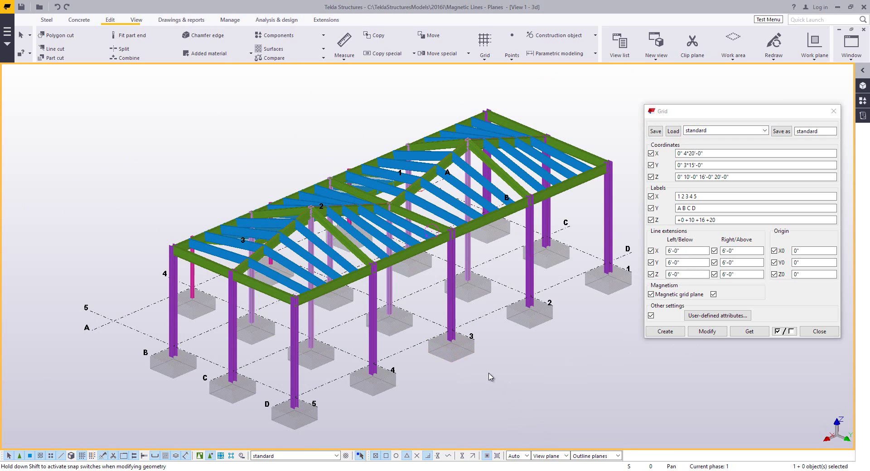
Step: Close the grid settings and turn the model to show the canopy side of the structure
click(819, 331)
middle_drag(376, 265, 466, 266)
scroll(466, 263, down, 1)
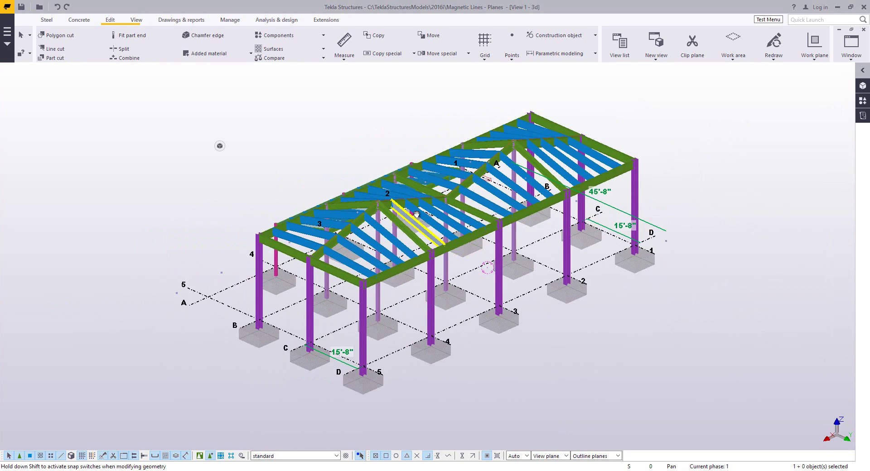
ctrl+middle_drag(419, 245, 471, 239)
middle_drag(316, 236, 618, 121)
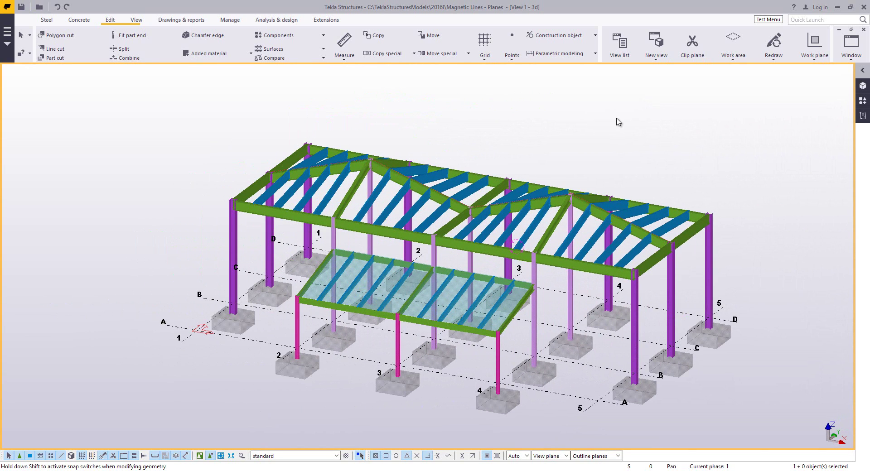